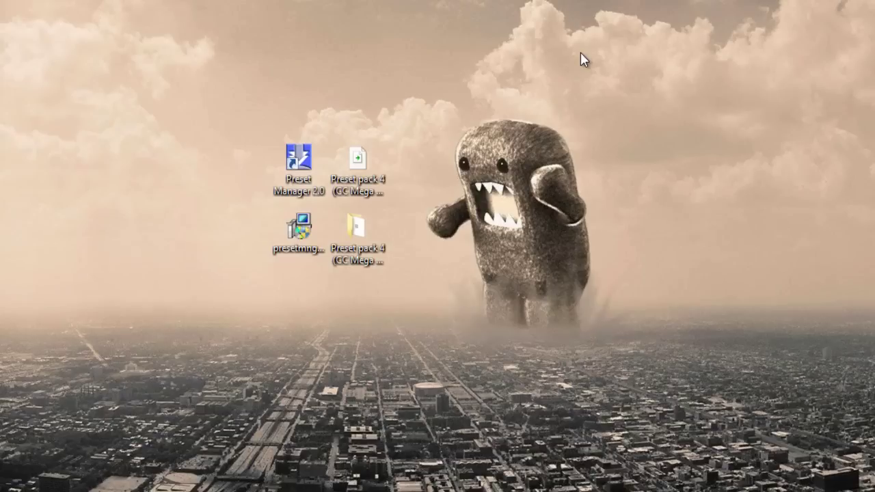
- Try to install Preset Manager 2.0 from its desktop installer, allowing it to make changes to the computer
{"action": "double_click", "coordinate": [293, 235]}
{"action": "left_click", "coordinate": [479, 320]}
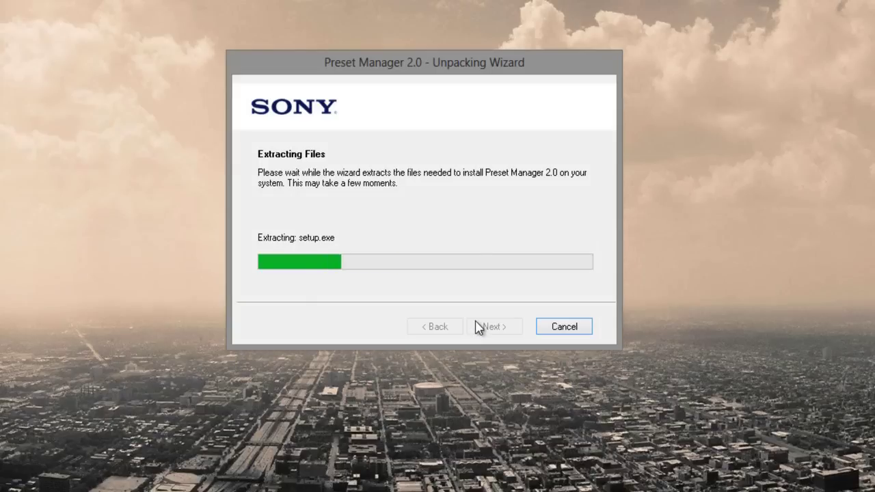
{"action": "left_click", "coordinate": [567, 222]}
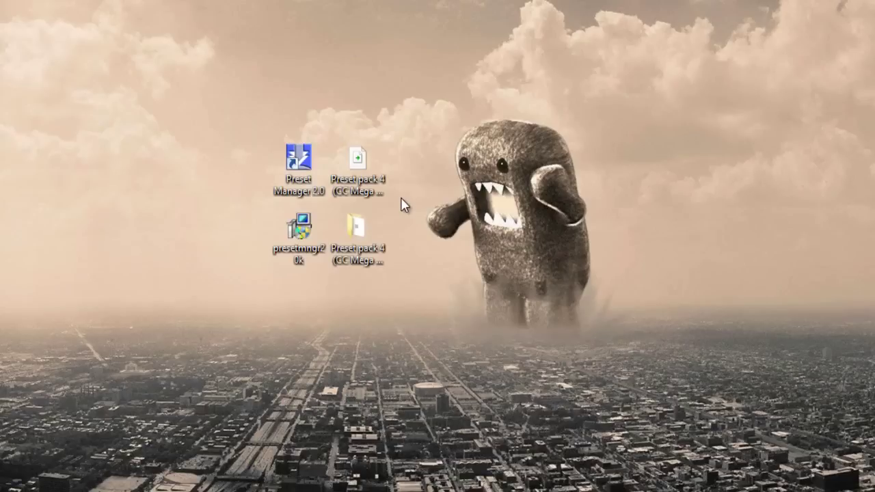
{"action": "double_click", "coordinate": [298, 232]}
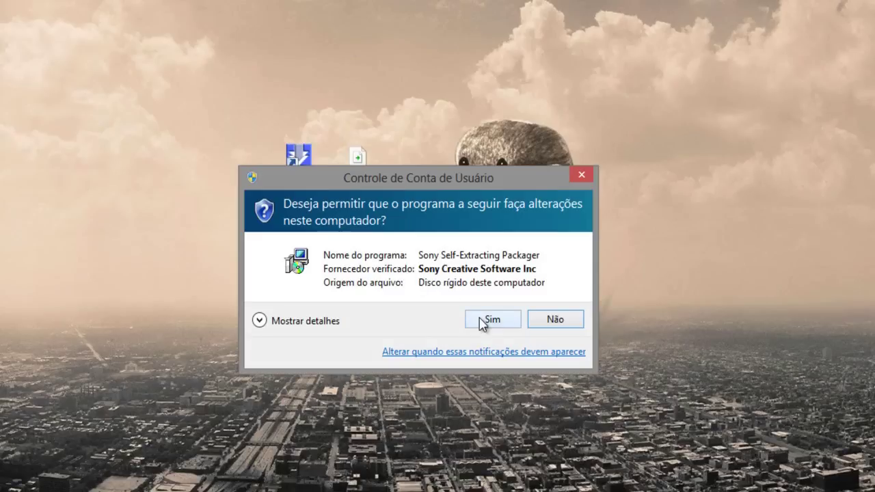
{"action": "left_click", "coordinate": [483, 321]}
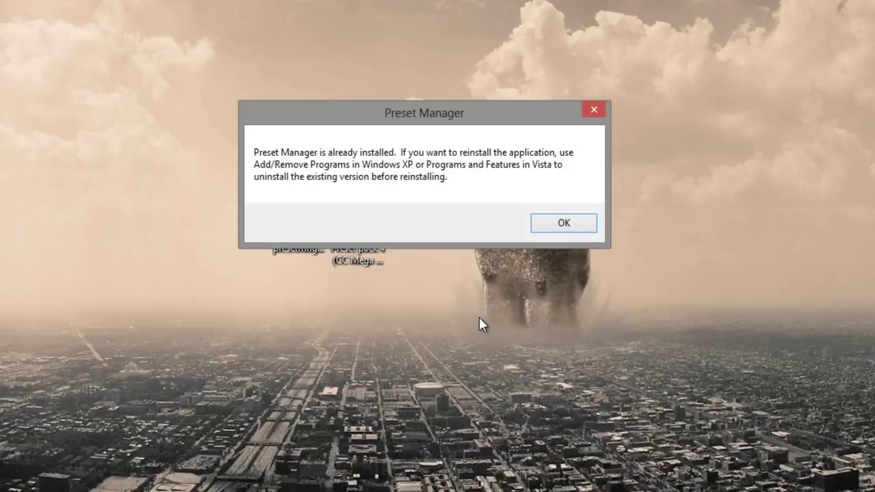
{"action": "left_click", "coordinate": [539, 226]}
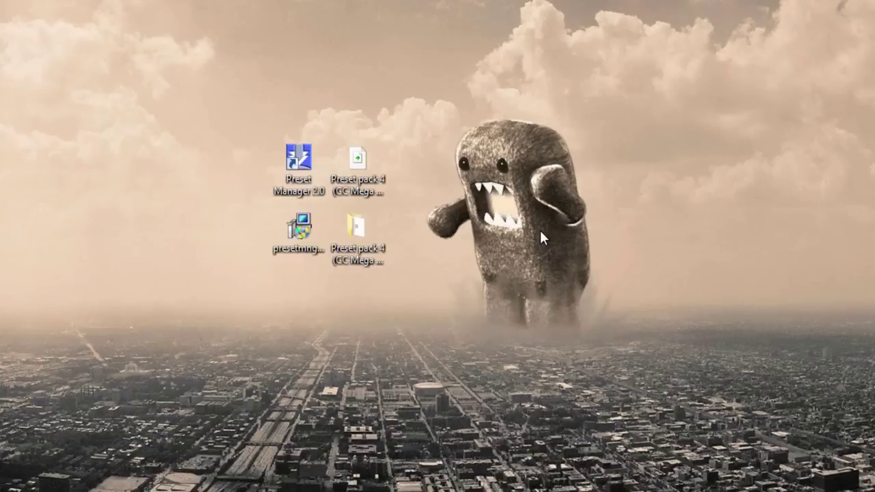
{"action": "left_click", "coordinate": [314, 239]}
{"action": "left_click", "coordinate": [313, 291]}
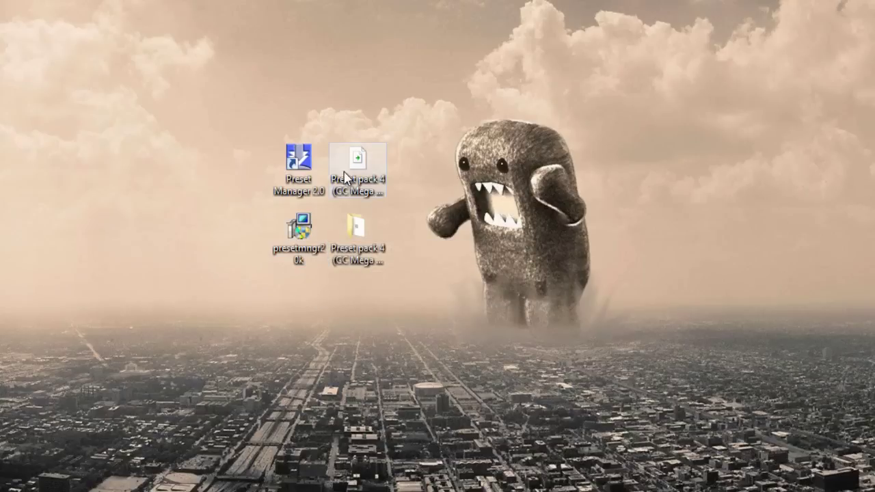
- Launch Preset Manager 2.0 and open the preset package "Preset pack 4 (CC Mega pack)"
{"action": "left_click", "coordinate": [283, 178]}
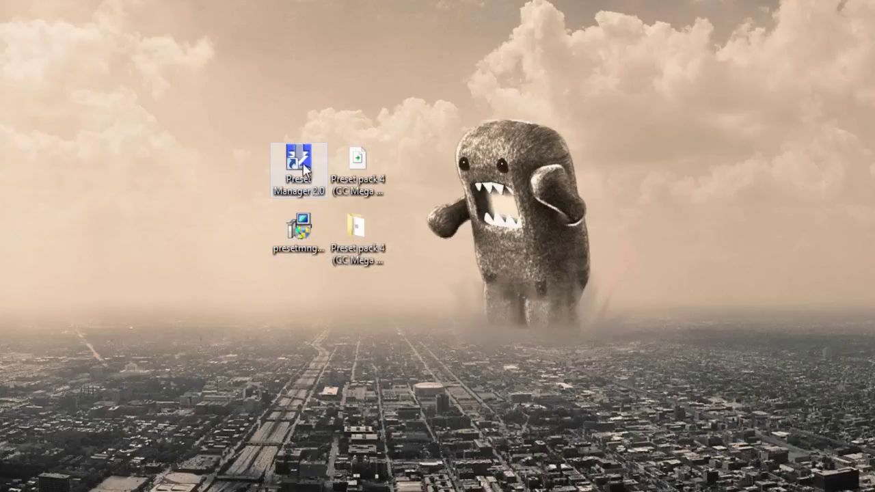
{"action": "double_click", "coordinate": [313, 175]}
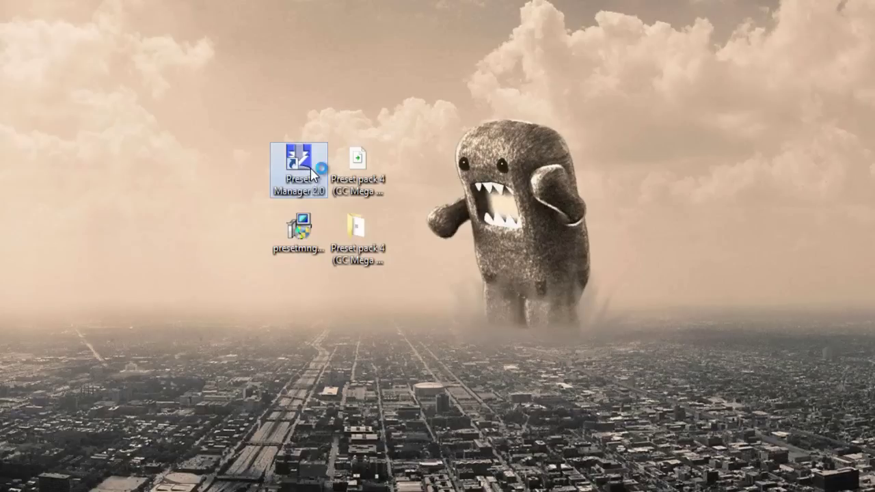
{"action": "left_click_drag", "start_coordinate": [568, 53], "coordinate": [234, 106]}
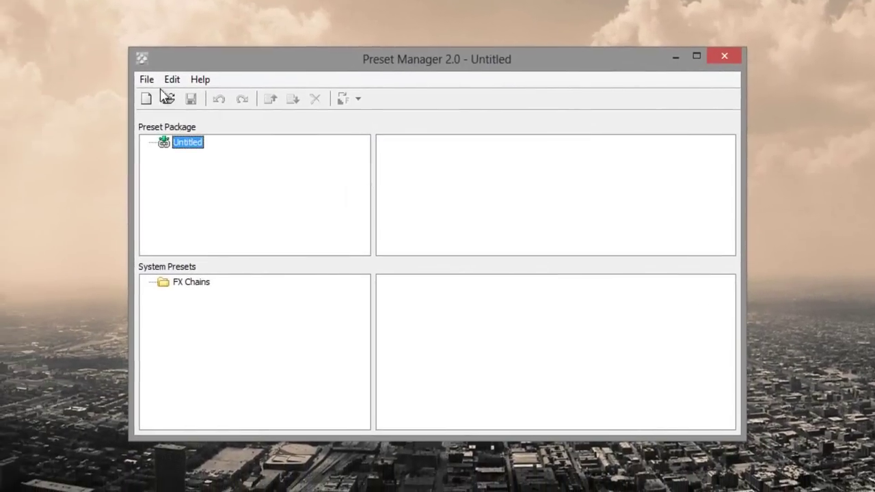
{"action": "left_click", "coordinate": [75, 97]}
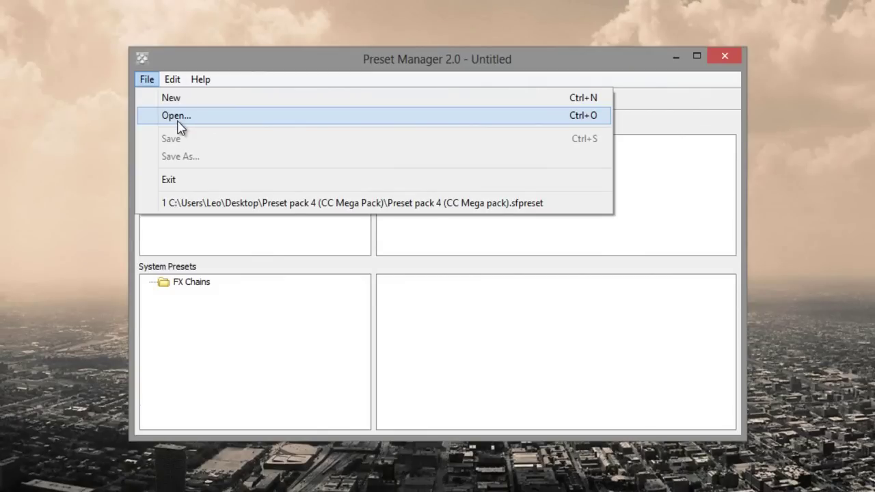
{"action": "left_click", "coordinate": [178, 123]}
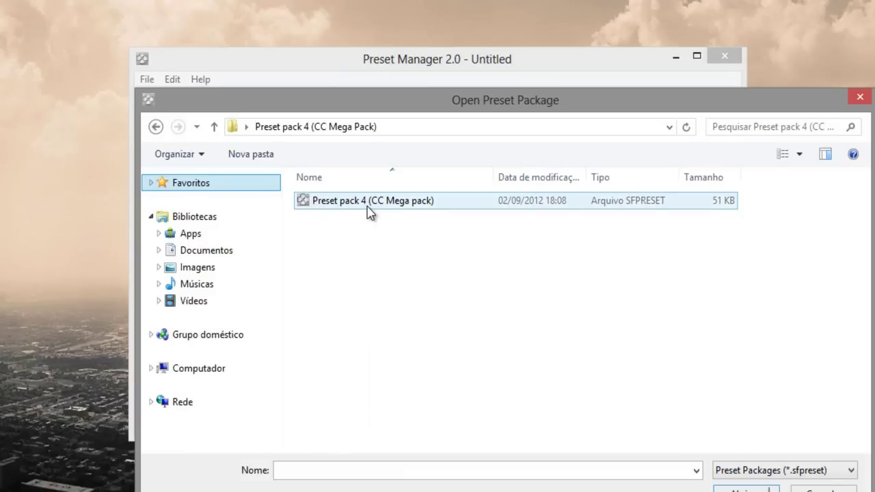
{"action": "double_click", "coordinate": [405, 212]}
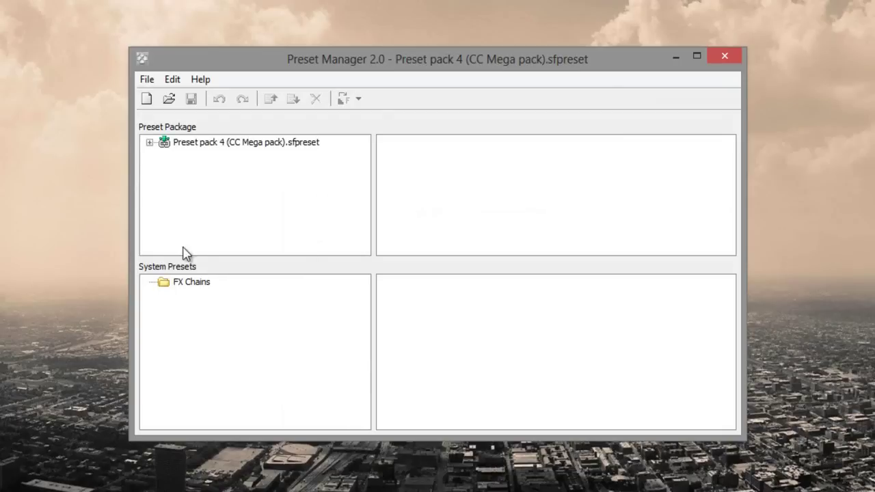
- Copy the package's FX Chains to the system presets, overwriting all existing items, check the system FX Chains and close Preset Manager
{"action": "left_click", "coordinate": [149, 142]}
{"action": "left_click", "coordinate": [184, 159]}
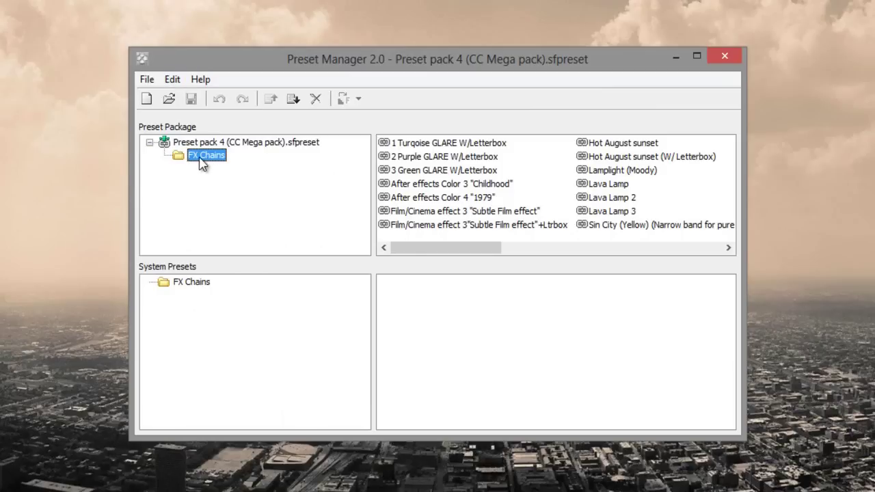
{"action": "left_click", "coordinate": [171, 80]}
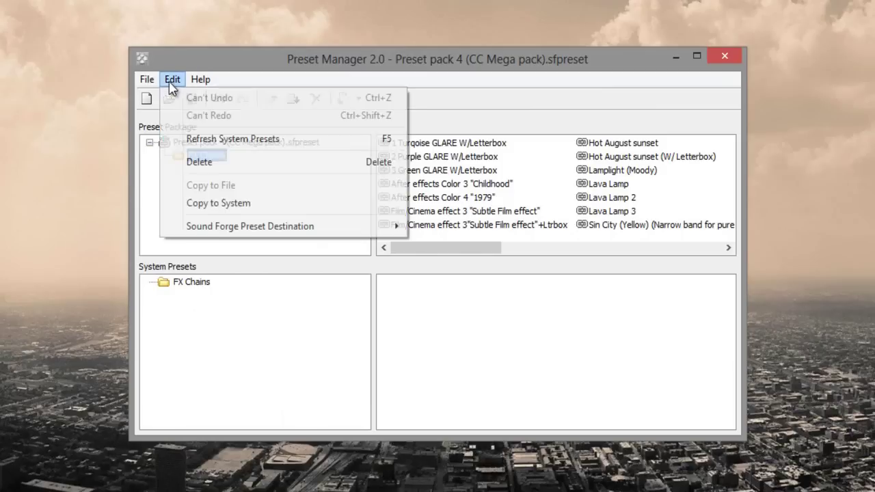
{"action": "left_click", "coordinate": [242, 207]}
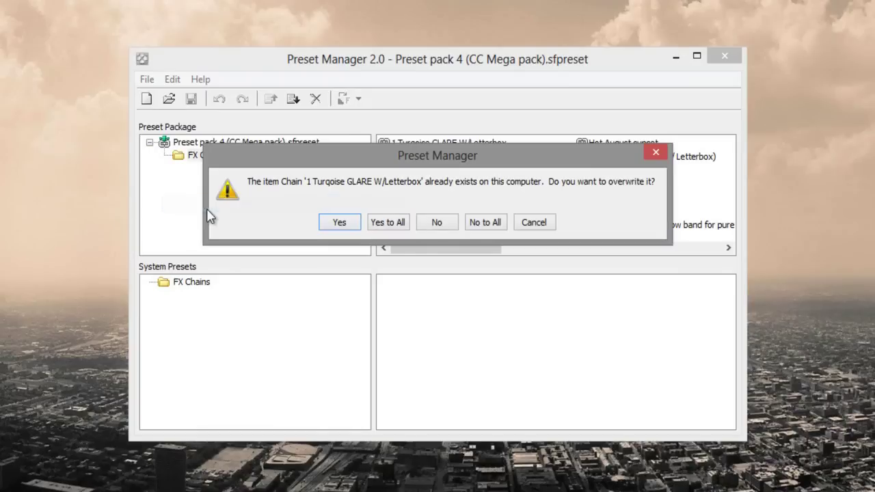
{"action": "left_click", "coordinate": [400, 223]}
{"action": "left_click", "coordinate": [198, 284]}
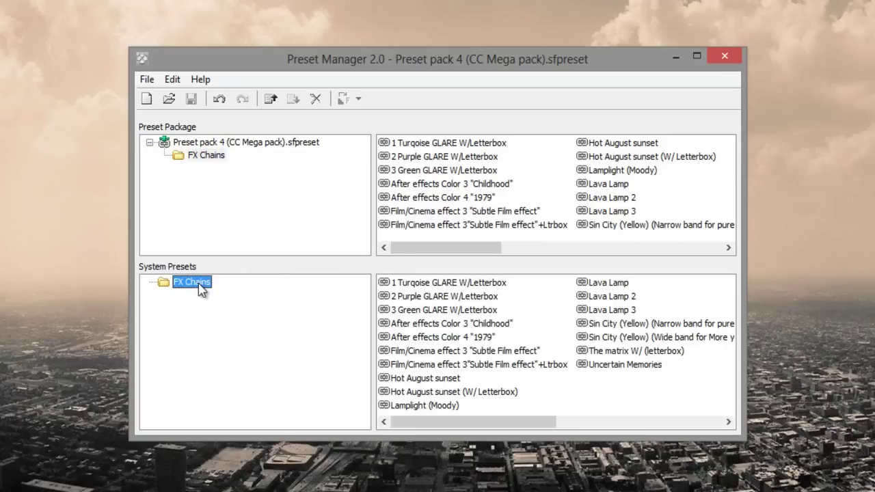
{"action": "left_click_drag", "start_coordinate": [462, 419], "coordinate": [347, 430]}
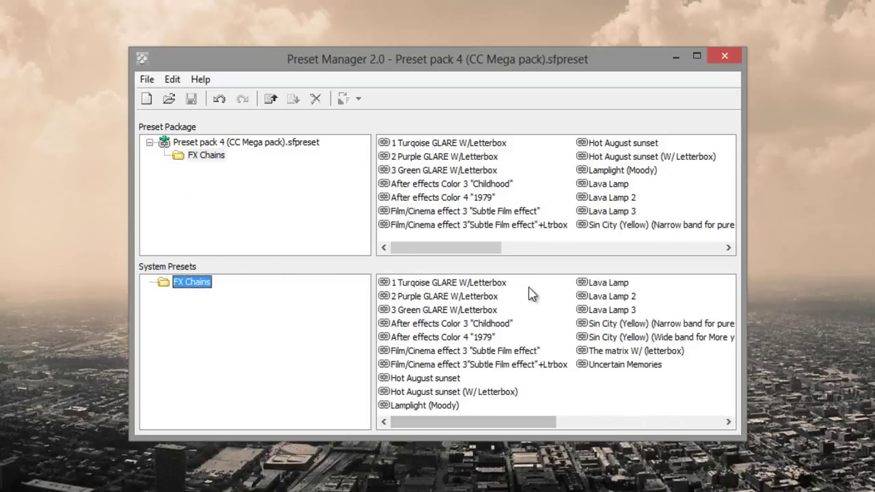
{"action": "left_click", "coordinate": [725, 56]}
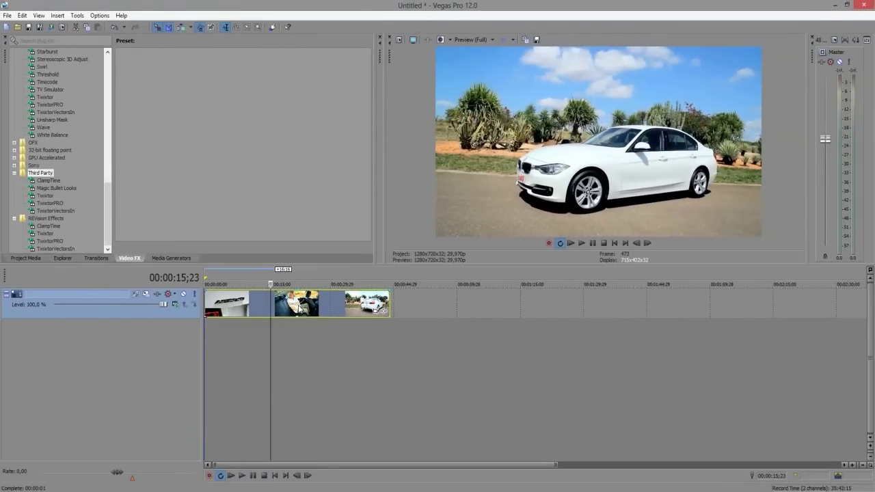
- In Vegas Pro, apply the filter package After effects Color 3 "Childhood" to the video event on track 1
{"action": "left_click", "coordinate": [383, 310]}
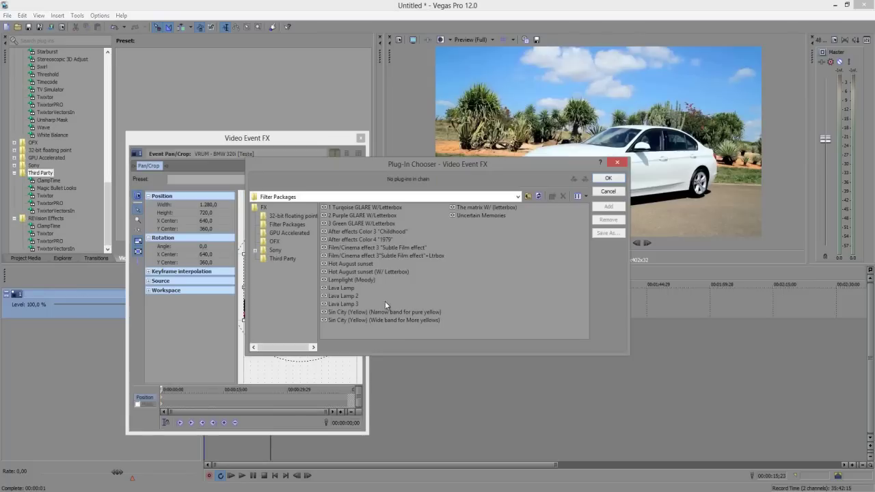
{"action": "left_click_drag", "start_coordinate": [387, 176], "coordinate": [201, 199]}
{"action": "left_click", "coordinate": [96, 254]}
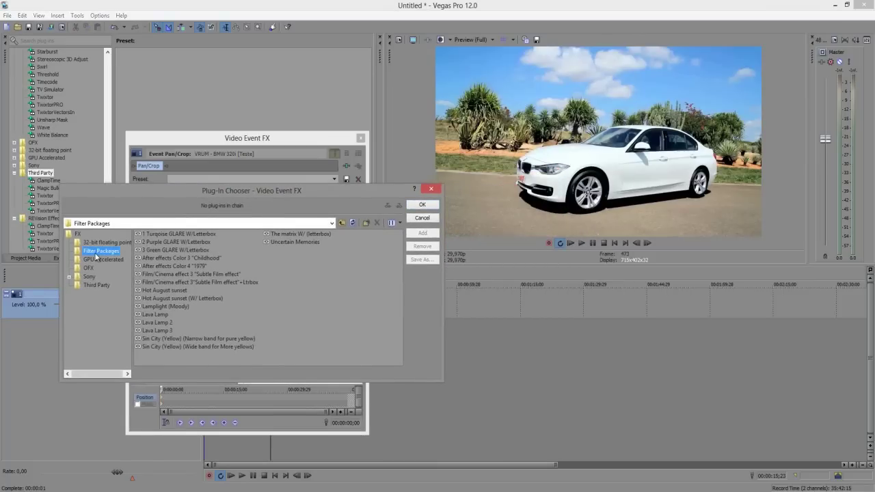
{"action": "double_click", "coordinate": [172, 259]}
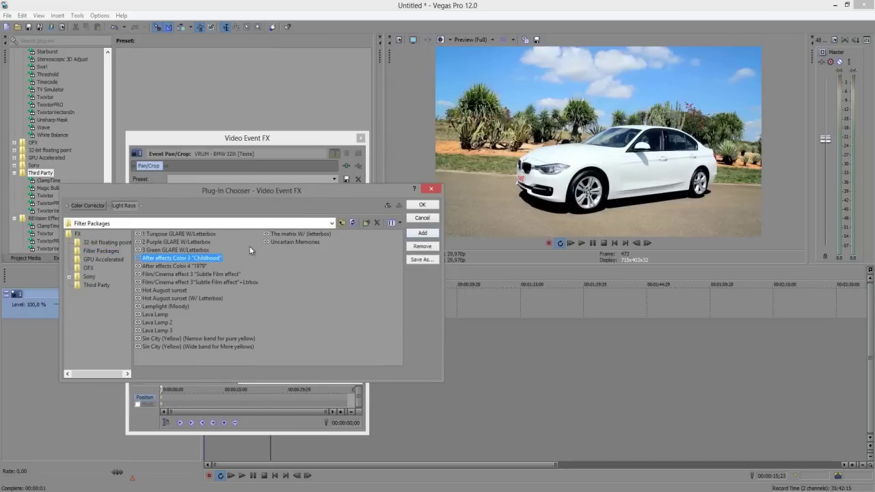
{"action": "left_click", "coordinate": [413, 205]}
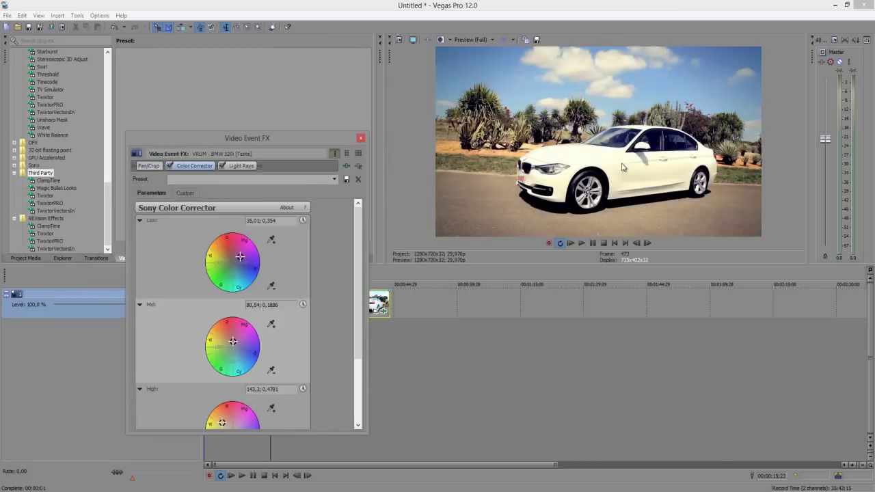
- Shift the Color Corrector's Low wheel to 109,29; 0,555 and its Mid wheel to 41,12; 0,531
{"action": "left_click_drag", "start_coordinate": [243, 261], "coordinate": [227, 249]}
{"action": "mouse_move", "coordinate": [231, 340]}
{"action": "left_mouse_down"}
{"action": "mouse_move", "coordinate": [218, 351]}
{"action": "mouse_move", "coordinate": [245, 340]}
{"action": "left_mouse_up"}
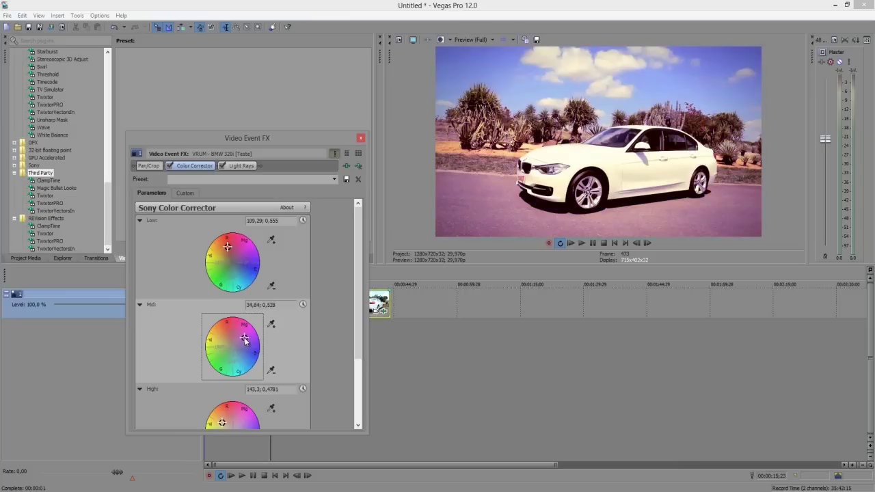
{"action": "mouse_move", "coordinate": [361, 296]}
{"action": "left_mouse_down"}
{"action": "mouse_move", "coordinate": [352, 364]}
{"action": "mouse_move", "coordinate": [357, 287]}
{"action": "left_mouse_up"}
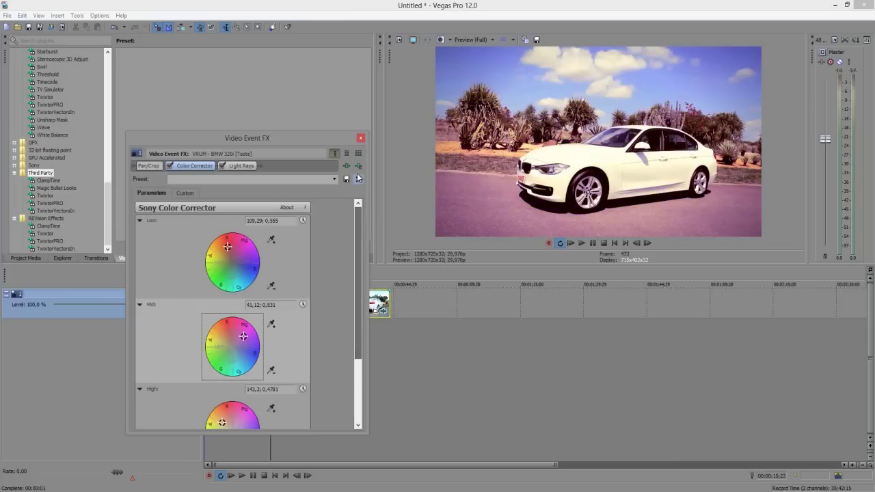
- Remove the Color Corrector and Light Rays effects from the event and close its effects window
{"action": "left_click", "coordinate": [358, 166]}
{"action": "left_click", "coordinate": [357, 168]}
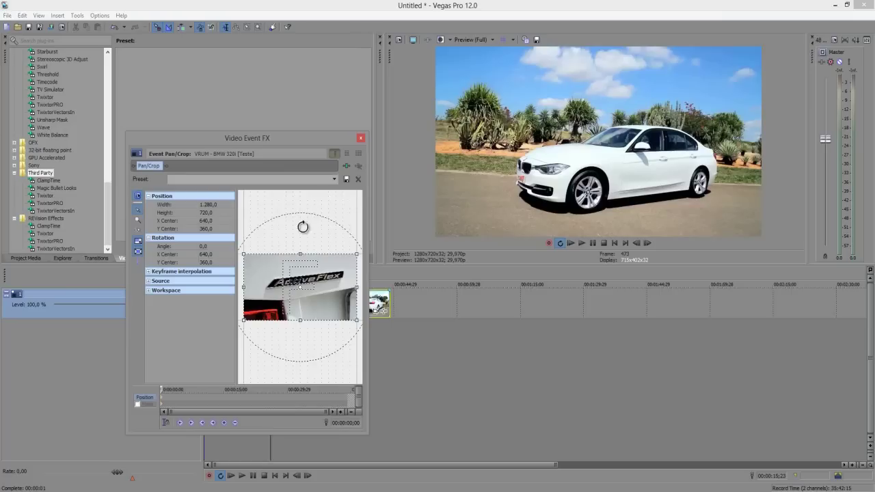
{"action": "left_click", "coordinate": [360, 137]}
- Try the filter package Sin City (Yellow) (Narrow band for pure yellow) on the event, and remove both of its effects
{"action": "left_click", "coordinate": [385, 311]}
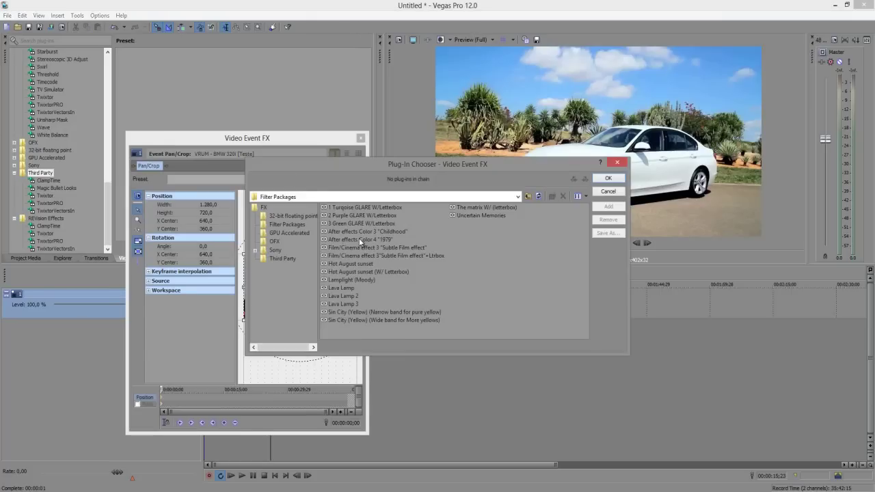
{"action": "double_click", "coordinate": [379, 312]}
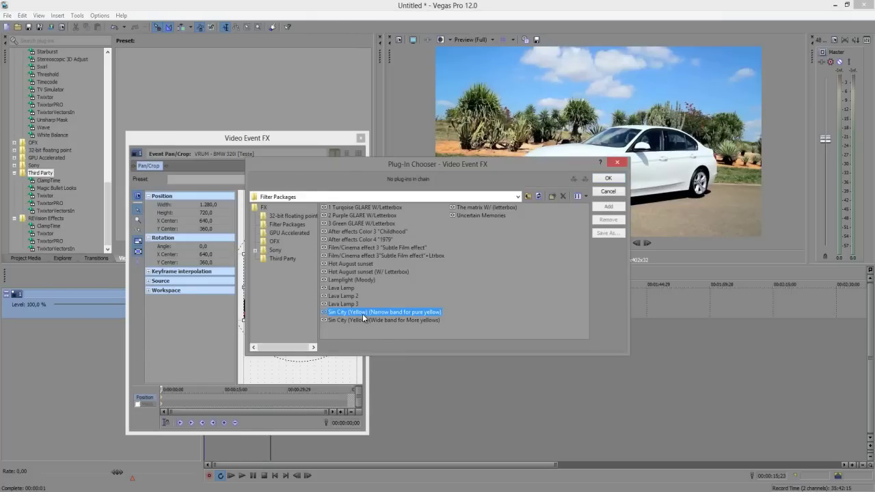
{"action": "left_click", "coordinate": [600, 180]}
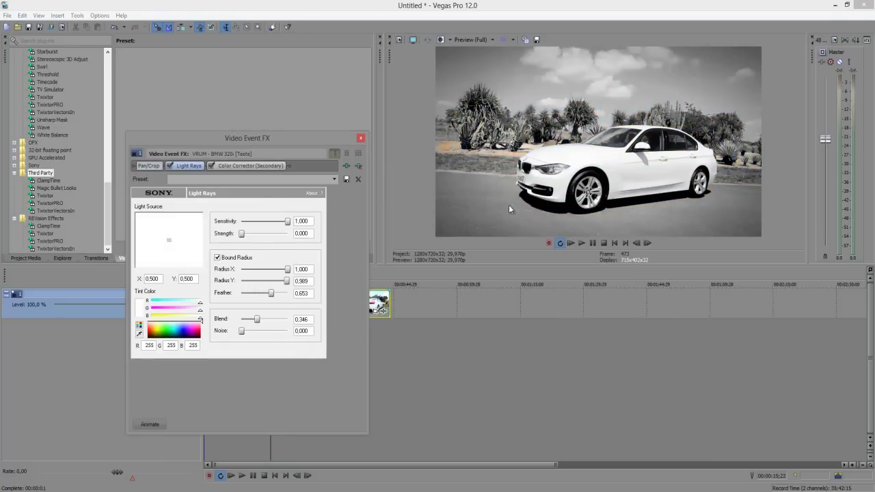
{"action": "left_click", "coordinate": [357, 165]}
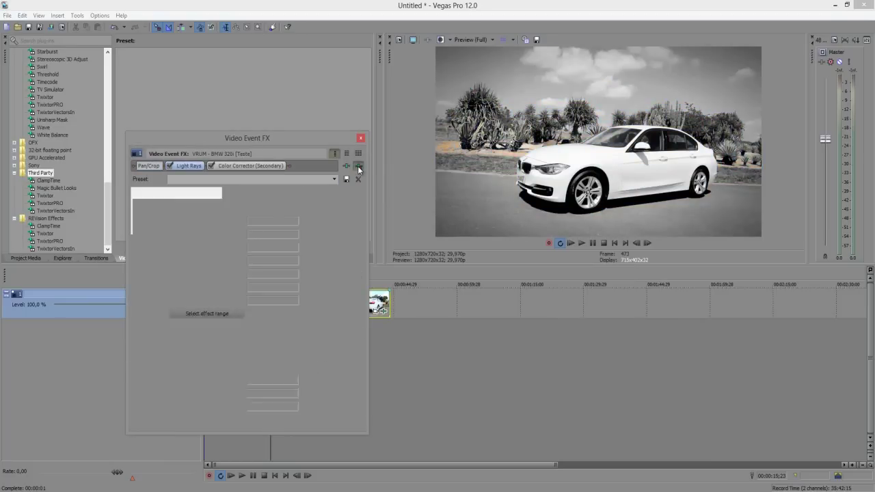
{"action": "left_click", "coordinate": [357, 165]}
{"action": "left_click", "coordinate": [360, 137]}
- Apply the Hot August sunset filter package to the event and play the result from the start of the timeline
{"action": "left_click", "coordinate": [376, 312]}
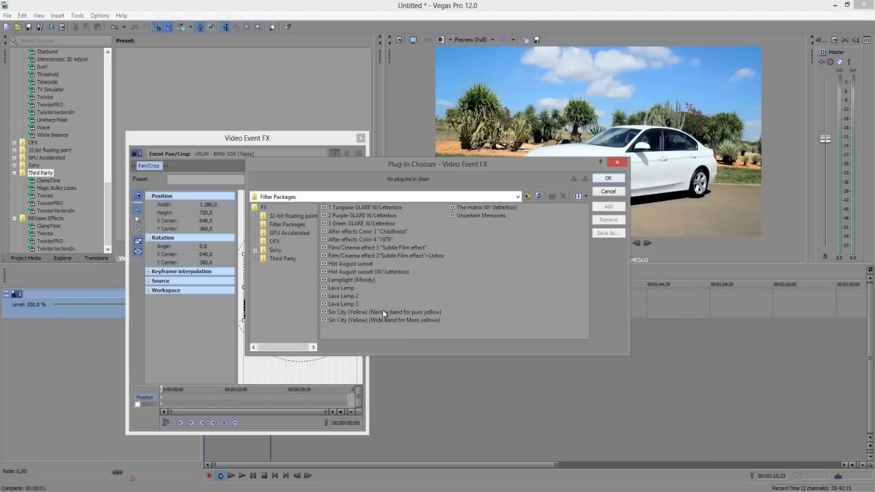
{"action": "double_click", "coordinate": [354, 265]}
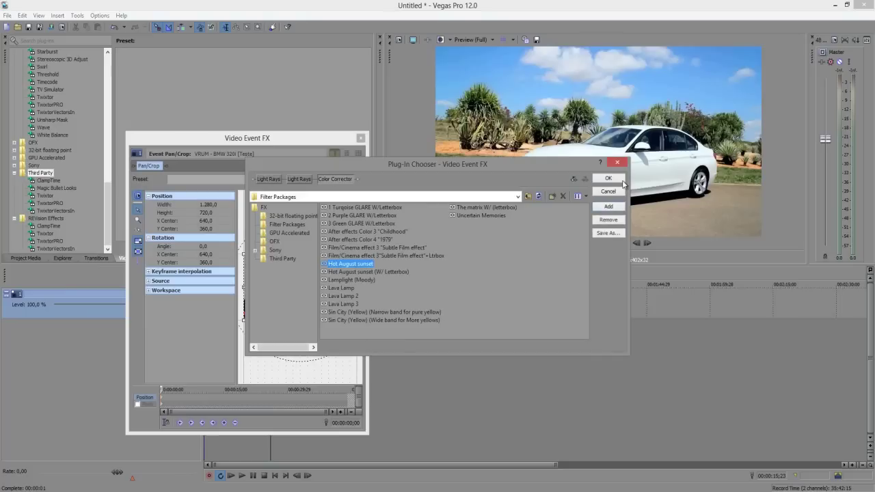
{"action": "left_click", "coordinate": [607, 178]}
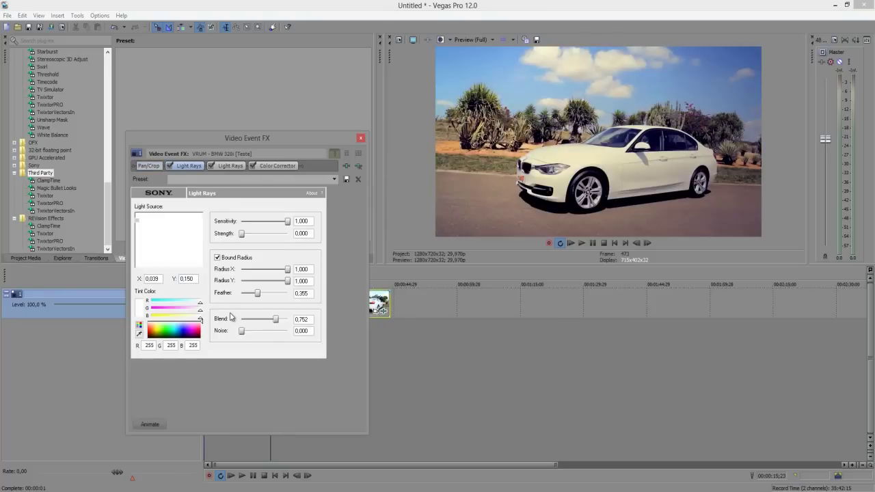
{"action": "left_click", "coordinate": [572, 243]}
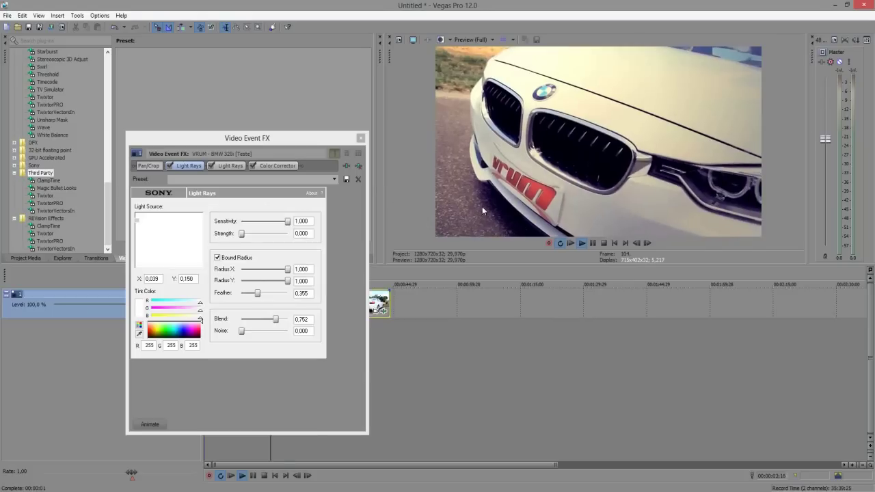
{"action": "left_click", "coordinate": [360, 137]}
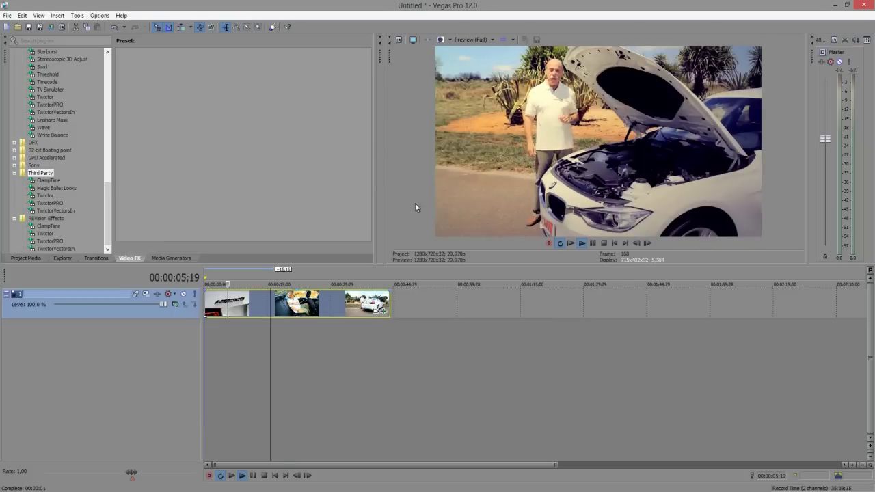